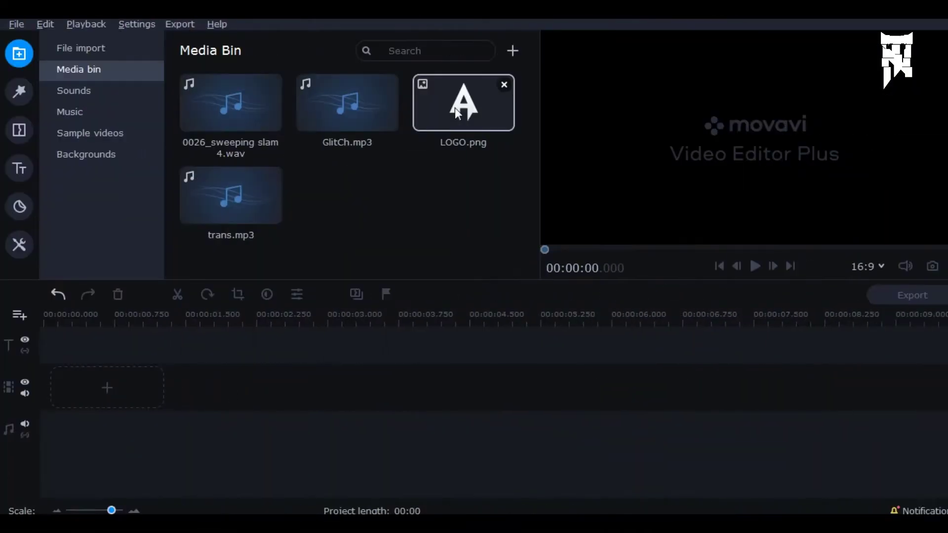
- Add LOGO.png to the timeline and give it two animation keyframes at the clip start
{"action": "mouse_move", "coordinate": [463, 105]}
{"action": "left_mouse_down"}
{"action": "mouse_move", "coordinate": [110, 386]}
{"action": "mouse_move", "coordinate": [189, 387]}
{"action": "mouse_move", "coordinate": [157, 397]}
{"action": "left_mouse_up"}
{"action": "left_click_drag", "start_coordinate": [102, 510], "coordinate": [108, 510]}
{"action": "left_click", "coordinate": [59, 316]}
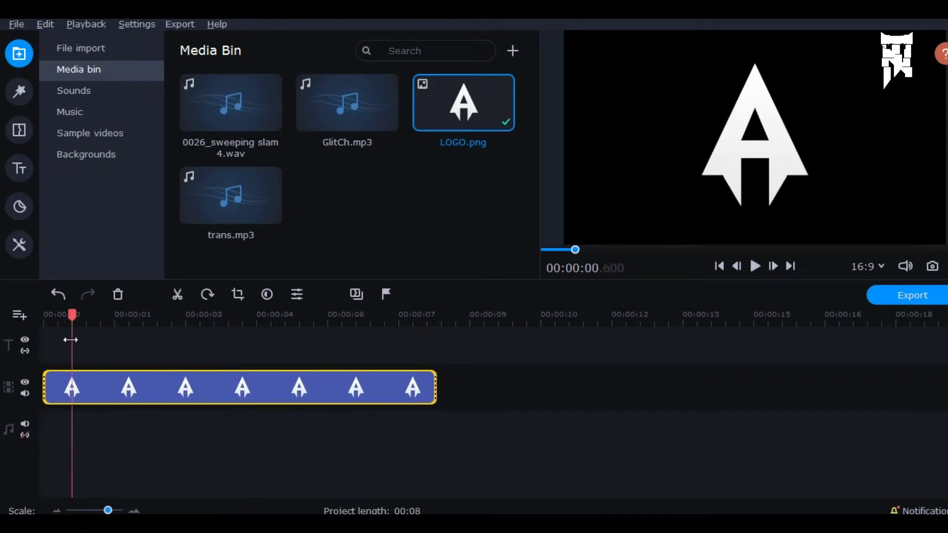
{"action": "left_click", "coordinate": [19, 245]}
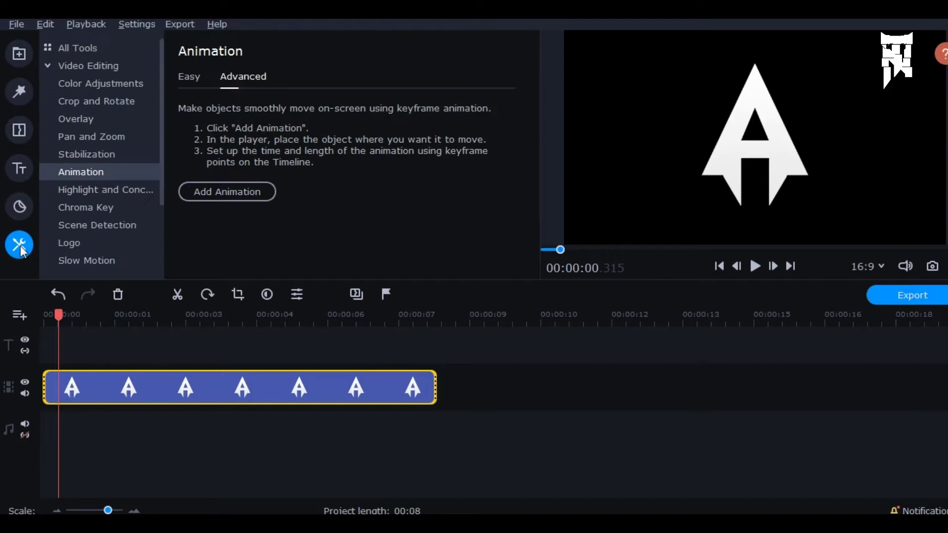
{"action": "left_click", "coordinate": [199, 193]}
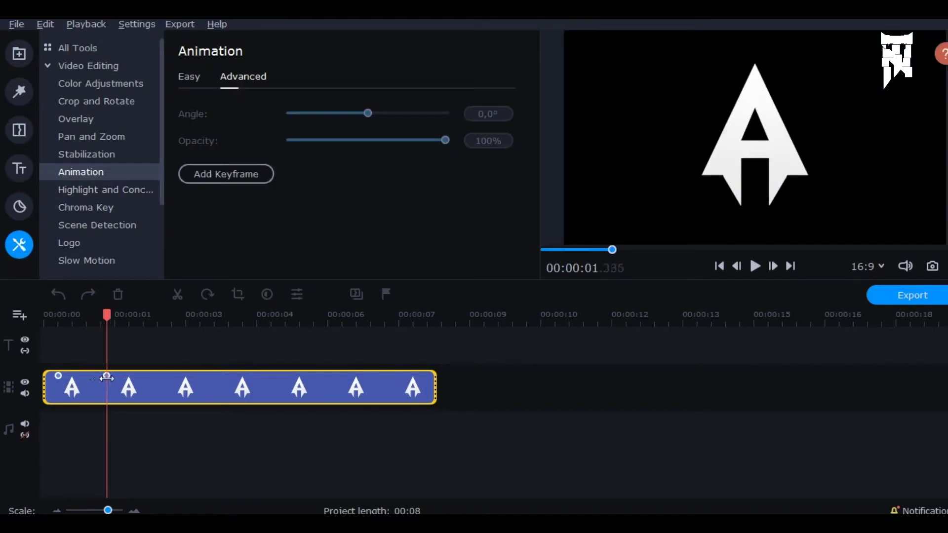
{"action": "left_click_drag", "start_coordinate": [105, 315], "coordinate": [56, 316]}
{"action": "mouse_move", "coordinate": [55, 376]}
{"action": "left_mouse_down"}
{"action": "mouse_move", "coordinate": [43, 377]}
{"action": "mouse_move", "coordinate": [57, 377]}
{"action": "left_mouse_up"}
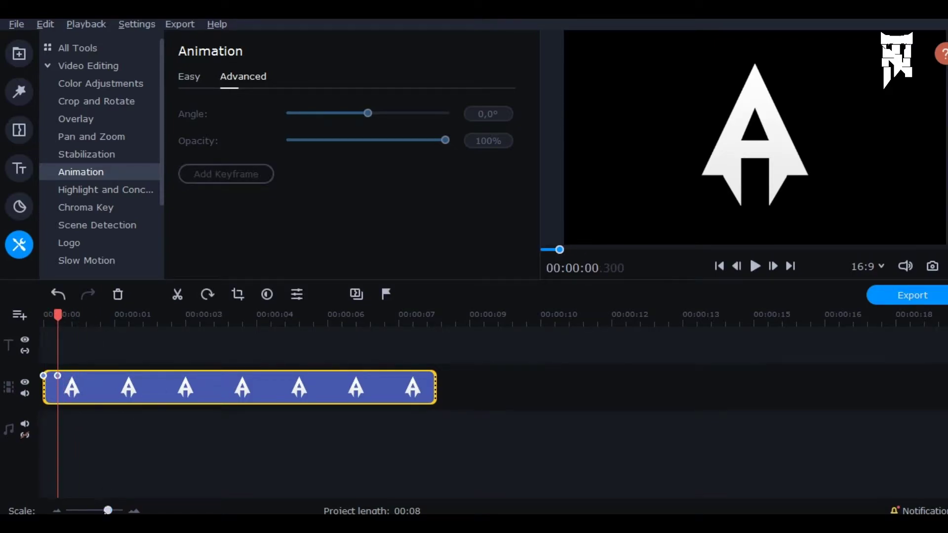
{"action": "scroll", "coordinate": [57, 376], "scroll_direction": "up", "scroll_amount": 1}
- At the first keyframe, centre the enlarged logo and lower its opacity
{"action": "left_click", "coordinate": [46, 379]}
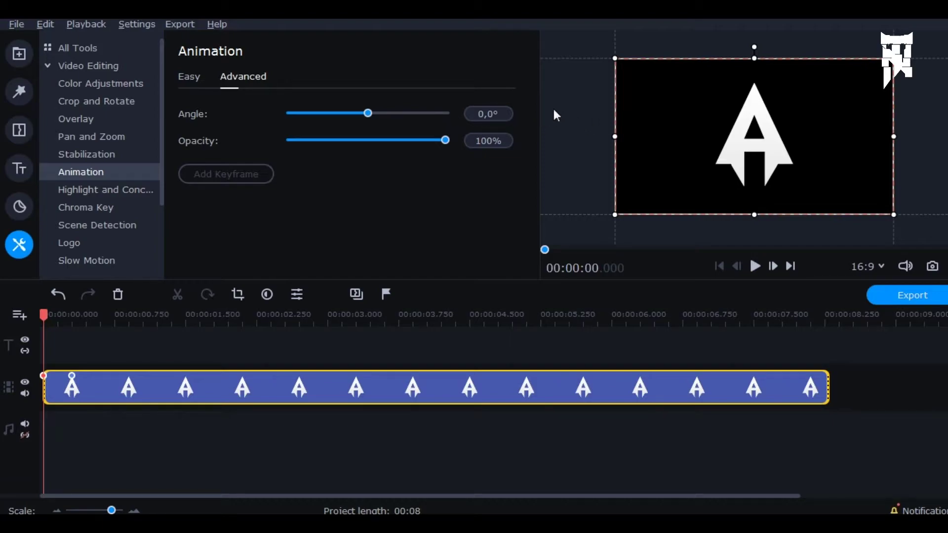
{"action": "scroll", "coordinate": [739, 149], "scroll_direction": "up", "scroll_amount": 5}
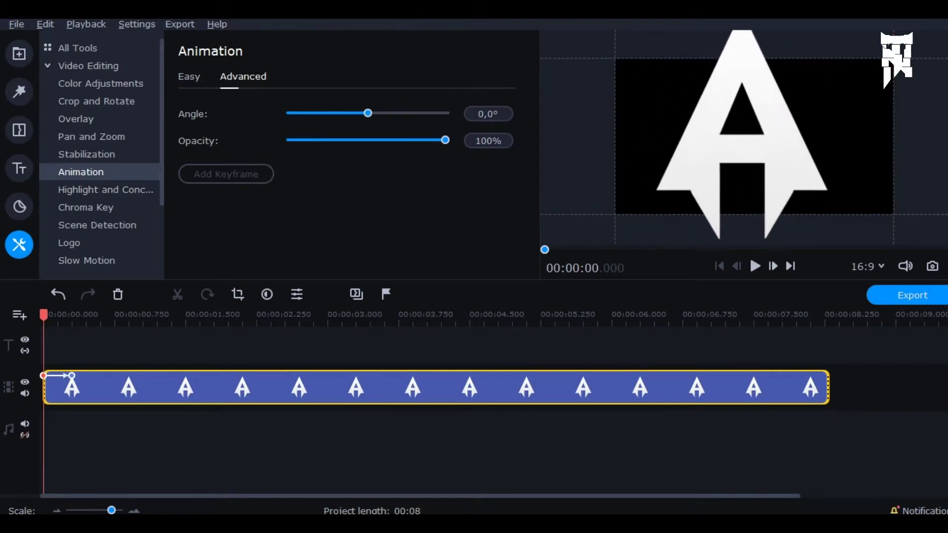
{"action": "scroll", "coordinate": [739, 148], "scroll_direction": "up", "scroll_amount": 5}
{"action": "scroll", "coordinate": [748, 170], "scroll_direction": "up", "scroll_amount": 3}
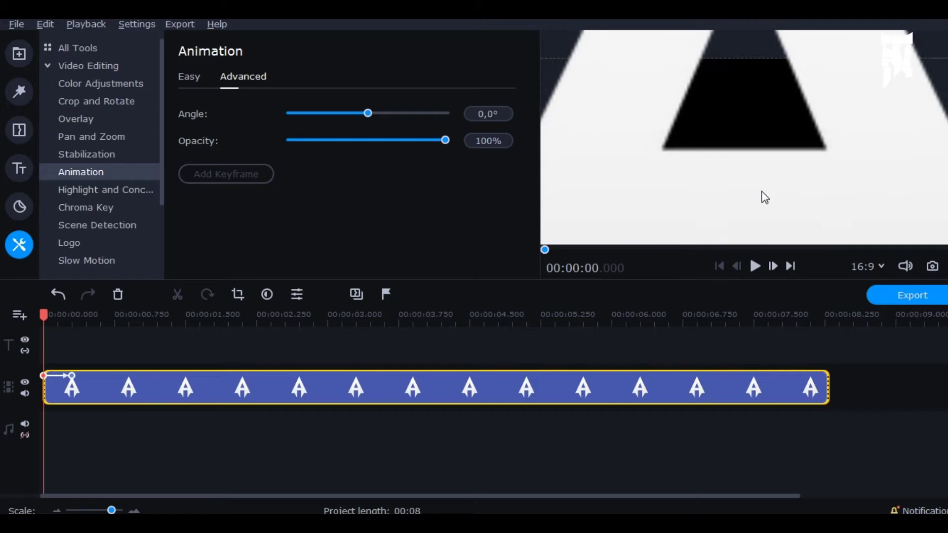
{"action": "mouse_move", "coordinate": [763, 185]}
{"action": "left_mouse_down"}
{"action": "mouse_move", "coordinate": [776, 143]}
{"action": "mouse_move", "coordinate": [775, 154]}
{"action": "left_mouse_up"}
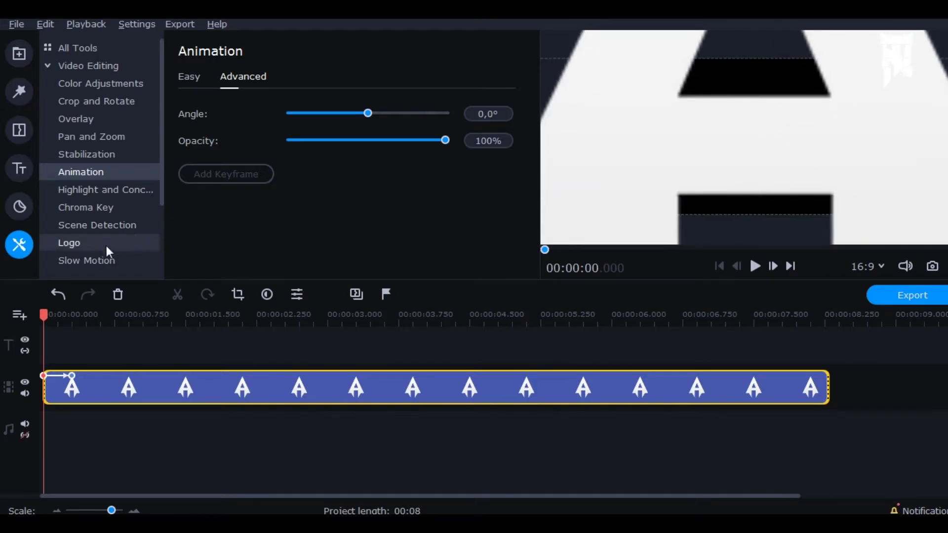
{"action": "left_click_drag", "start_coordinate": [445, 140], "coordinate": [290, 141]}
- At the 0.3 s keyframe, shrink the logo to a small centred size
{"action": "left_click_drag", "start_coordinate": [47, 318], "coordinate": [79, 317]}
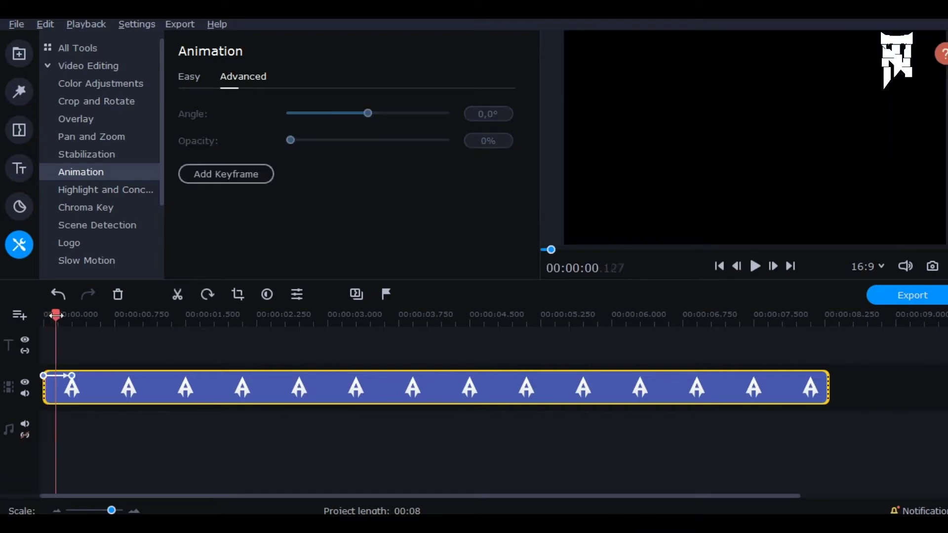
{"action": "left_click", "coordinate": [73, 375]}
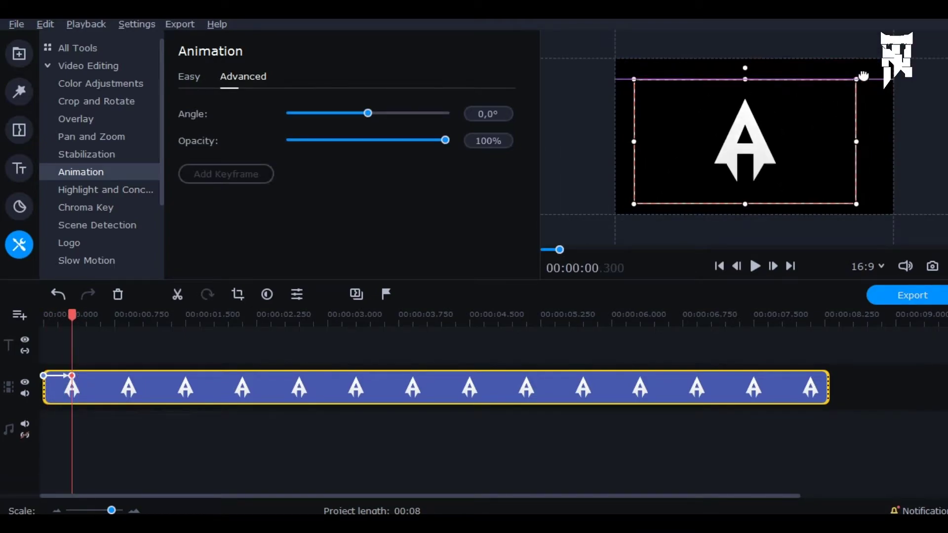
{"action": "left_click_drag", "start_coordinate": [894, 58], "coordinate": [831, 93]}
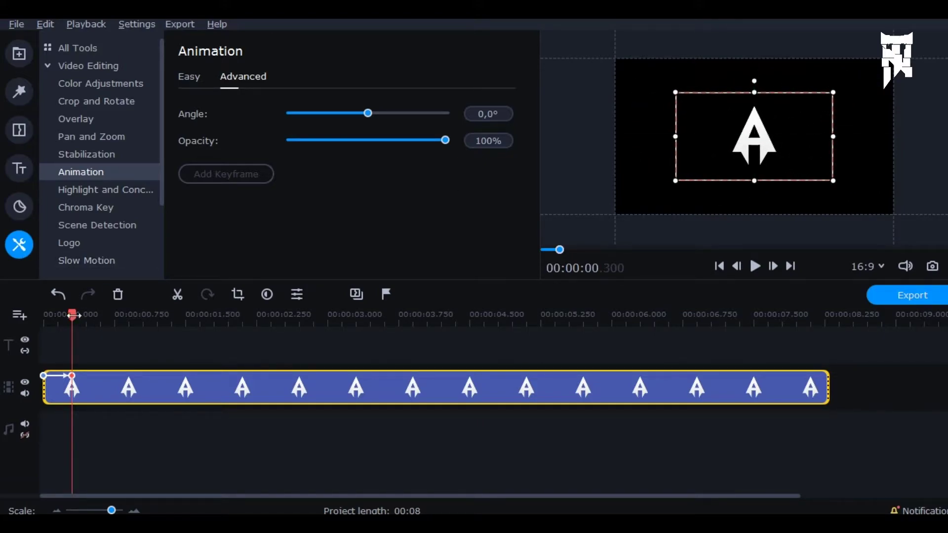
- Add keyframes near 4.8, 5.0 and 5.4 s, fading the logo to 0% at the last
{"action": "left_click_drag", "start_coordinate": [71, 316], "coordinate": [501, 317]}
{"action": "left_click", "coordinate": [225, 175]}
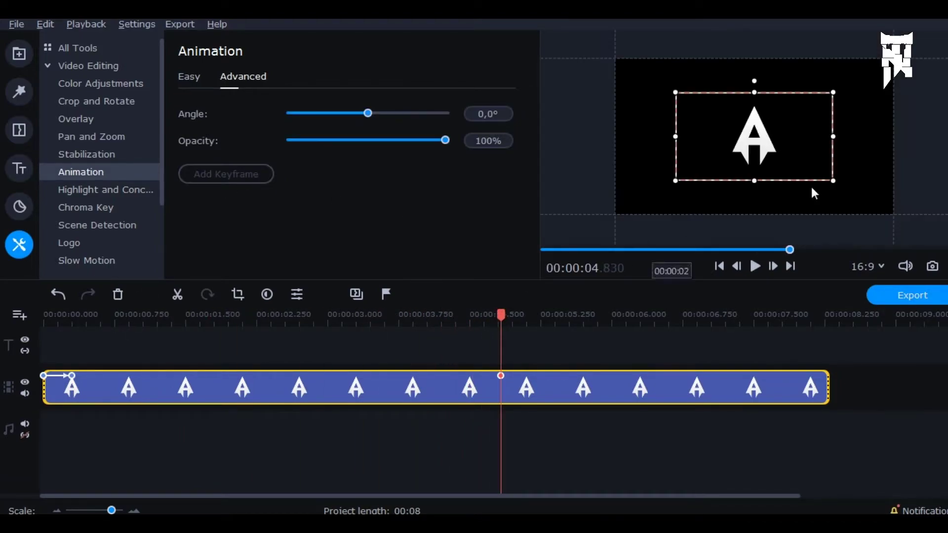
{"action": "scroll", "coordinate": [771, 145], "scroll_direction": "down", "scroll_amount": 3}
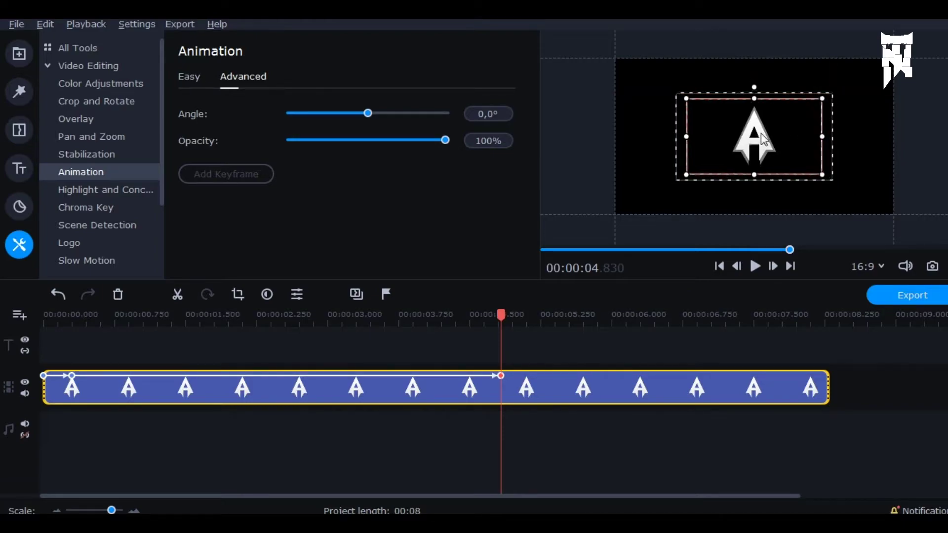
{"action": "left_click_drag", "start_coordinate": [501, 316], "coordinate": [521, 316]}
{"action": "left_click", "coordinate": [226, 174]}
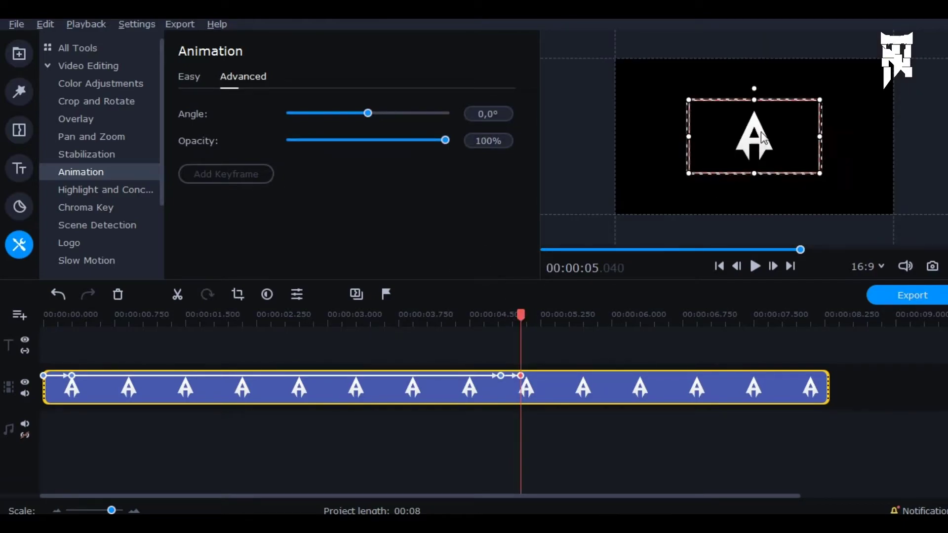
{"action": "scroll", "coordinate": [763, 138], "scroll_direction": "down", "scroll_amount": 3}
{"action": "left_click_drag", "start_coordinate": [521, 316], "coordinate": [554, 316]}
{"action": "left_click", "coordinate": [226, 175]}
{"action": "scroll", "coordinate": [762, 148], "scroll_direction": "up", "scroll_amount": 3}
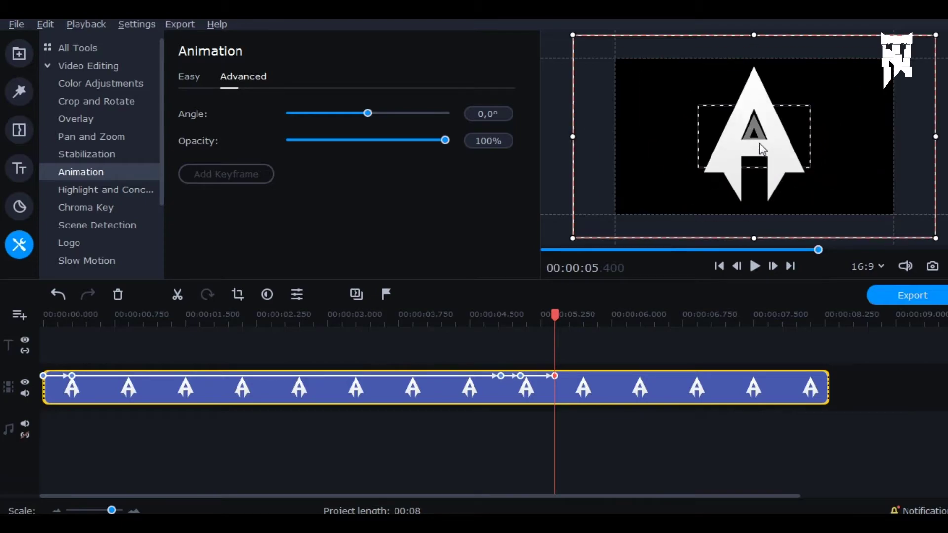
{"action": "scroll", "coordinate": [763, 149], "scroll_direction": "up", "scroll_amount": 4}
{"action": "scroll", "coordinate": [762, 148], "scroll_direction": "up", "scroll_amount": 4}
{"action": "scroll", "coordinate": [764, 148], "scroll_direction": "up", "scroll_amount": 4}
{"action": "scroll", "coordinate": [793, 208], "scroll_direction": "up", "scroll_amount": 3}
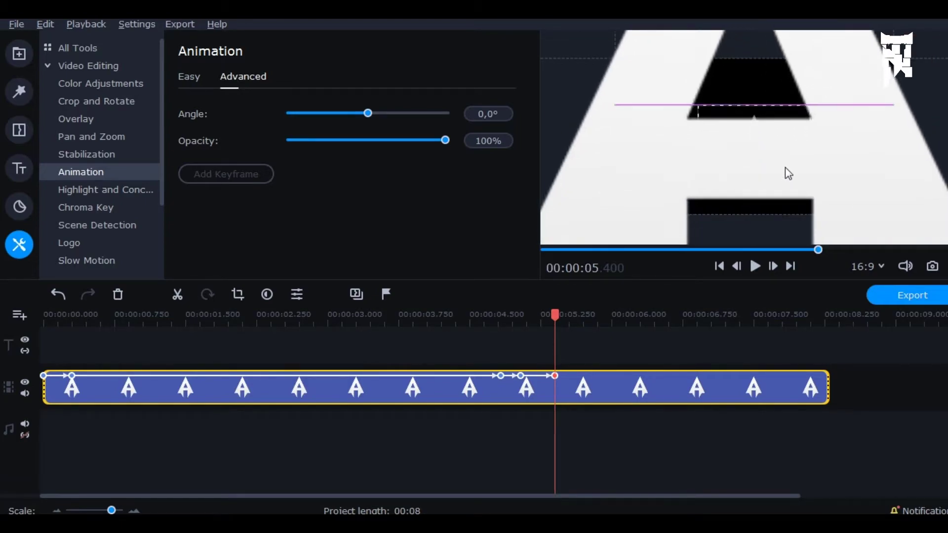
{"action": "scroll", "coordinate": [792, 193], "scroll_direction": "up", "scroll_amount": 3}
{"action": "scroll", "coordinate": [789, 170], "scroll_direction": "up", "scroll_amount": 3}
{"action": "scroll", "coordinate": [785, 162], "scroll_direction": "up", "scroll_amount": 3}
{"action": "scroll", "coordinate": [786, 161], "scroll_direction": "up", "scroll_amount": 2}
{"action": "scroll", "coordinate": [770, 158], "scroll_direction": "up", "scroll_amount": 3}
{"action": "scroll", "coordinate": [763, 155], "scroll_direction": "up", "scroll_amount": 3}
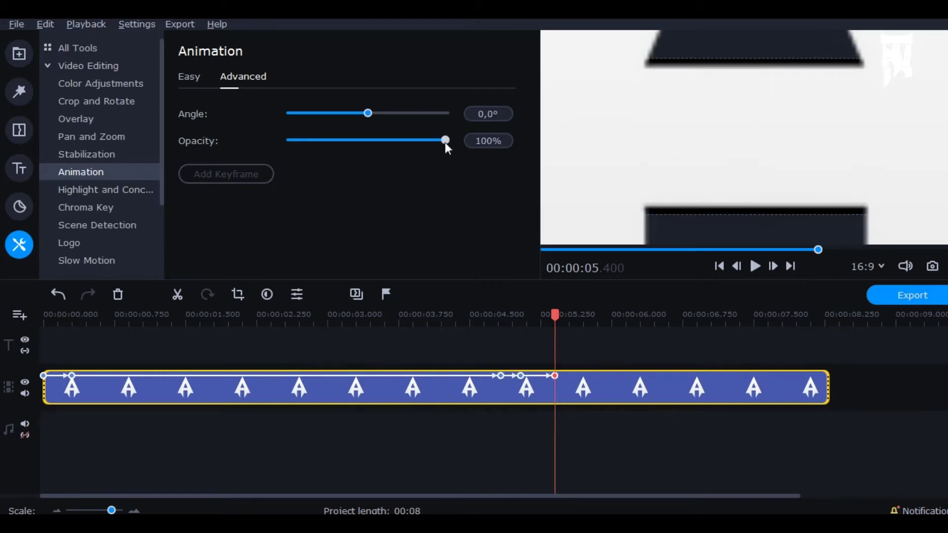
{"action": "left_click_drag", "start_coordinate": [444, 141], "coordinate": [289, 140]}
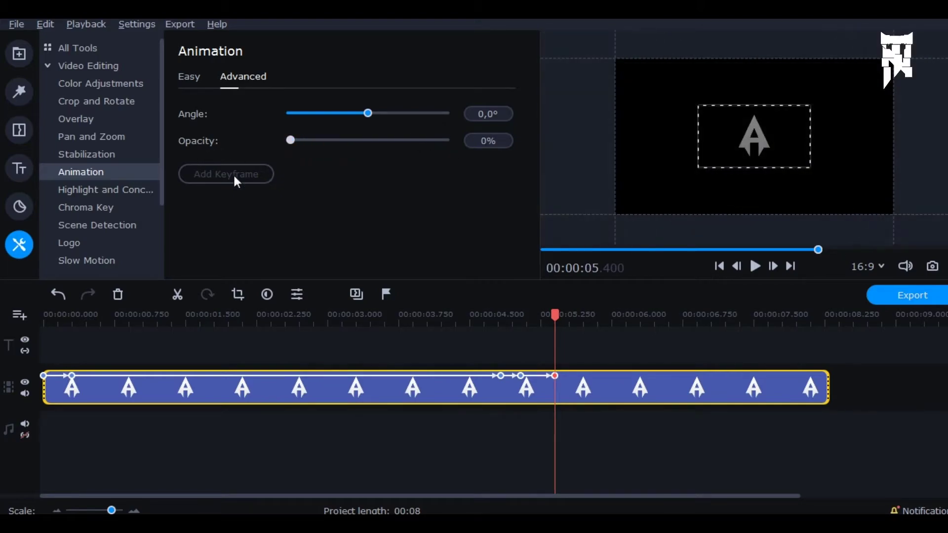
- Preview the animation and shift the closing keyframe near 5 s slightly earlier
{"action": "left_click", "coordinate": [46, 317]}
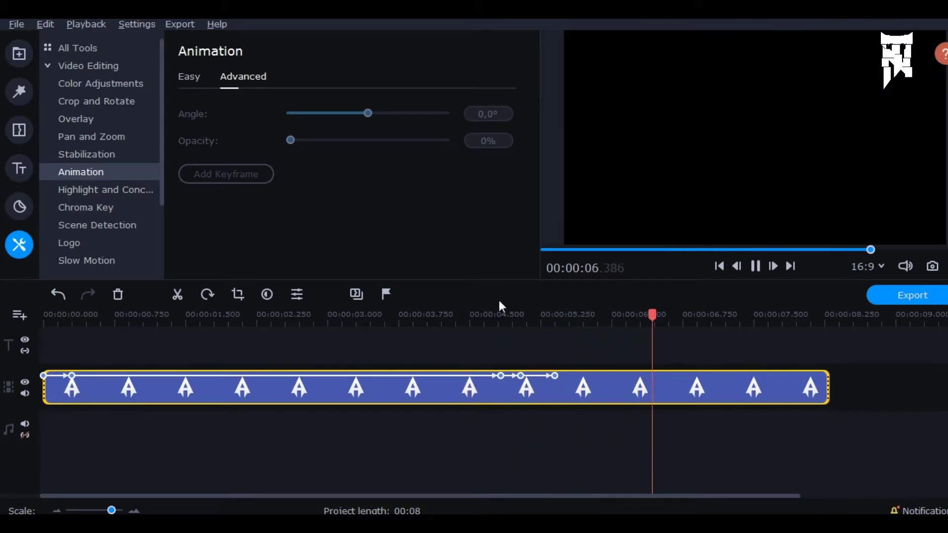
{"action": "left_click", "coordinate": [529, 314]}
{"action": "left_click", "coordinate": [755, 267]}
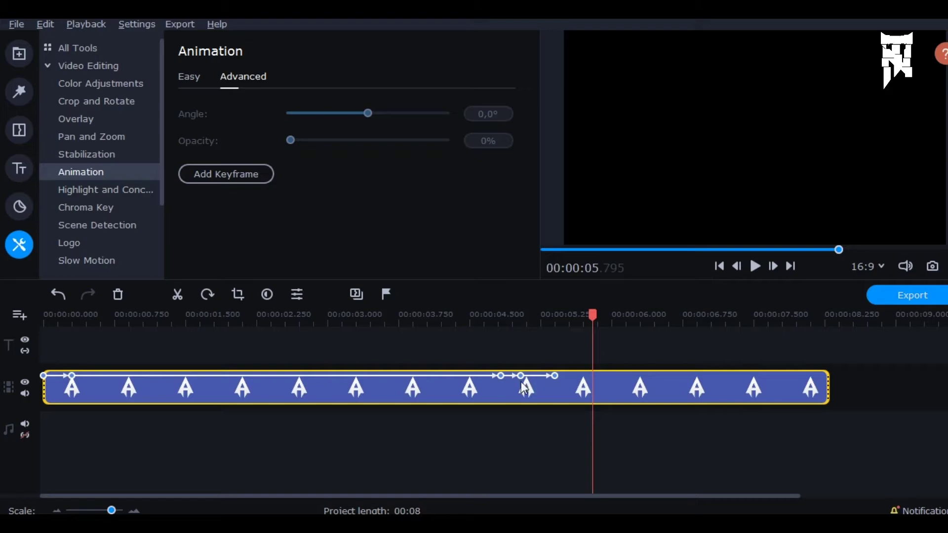
{"action": "left_click", "coordinate": [521, 377]}
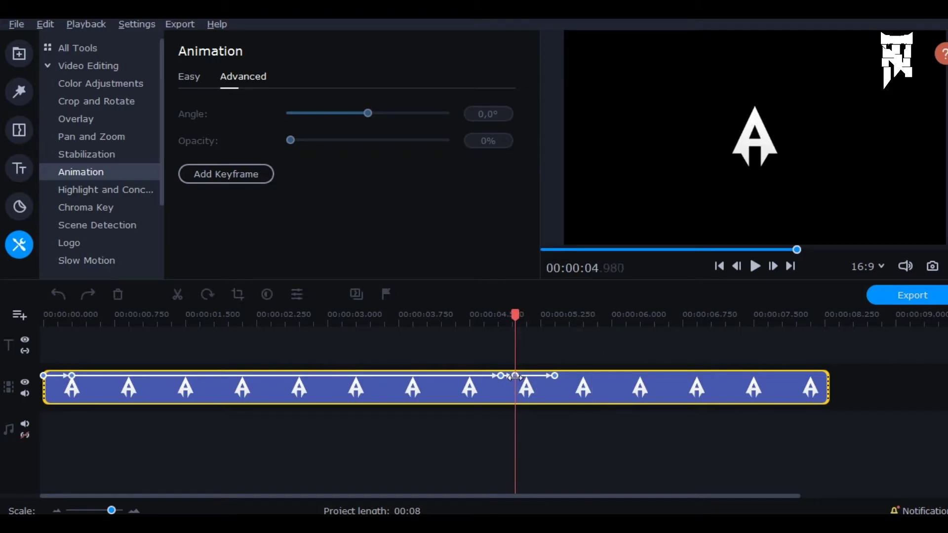
{"action": "mouse_move", "coordinate": [515, 376]}
{"action": "left_mouse_down"}
{"action": "mouse_move", "coordinate": [551, 376]}
{"action": "mouse_move", "coordinate": [537, 376]}
{"action": "left_mouse_up"}
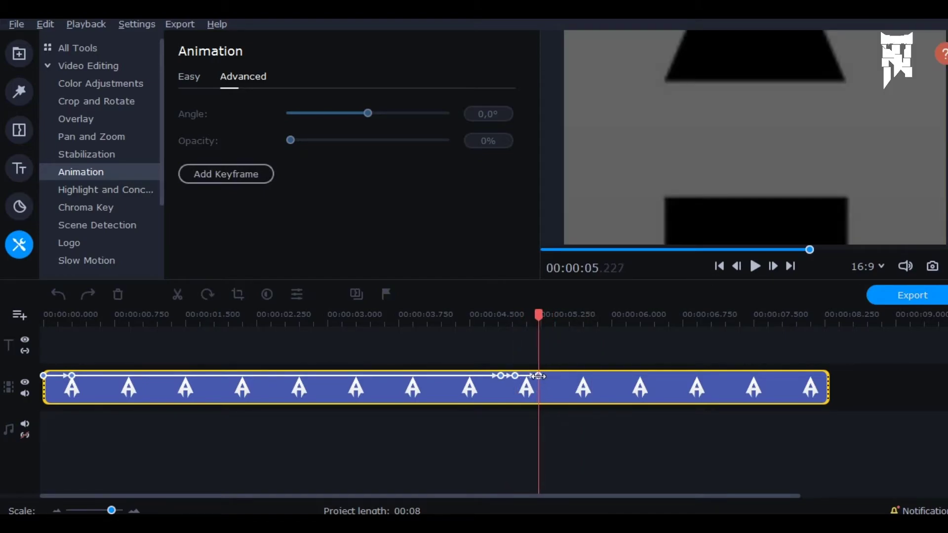
- Replay the ending from about 4.5 s, then return to the imported media files
{"action": "left_click", "coordinate": [467, 318]}
{"action": "left_click", "coordinate": [756, 267]}
{"action": "left_click", "coordinate": [758, 267]}
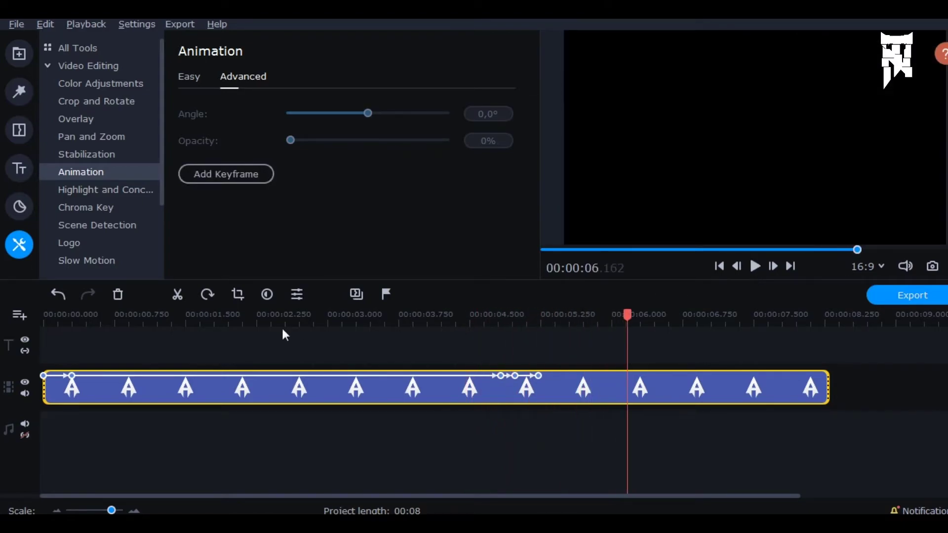
{"action": "left_click", "coordinate": [73, 317]}
{"action": "left_click", "coordinate": [19, 54]}
{"action": "left_click", "coordinate": [79, 69]}
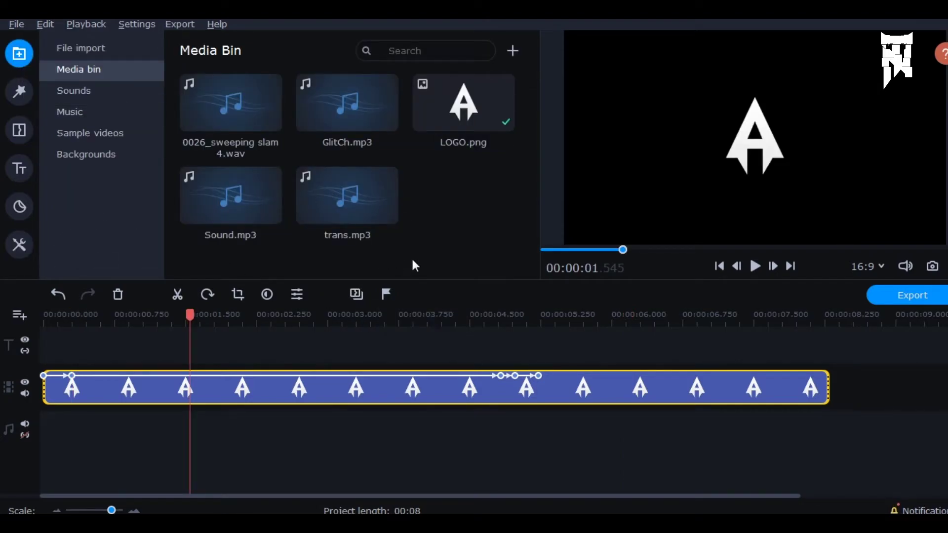
- Add and trim Sound.mp3, preview it, then add 0026_sweeping slam 4.wav to the audio track
{"action": "mouse_move", "coordinate": [231, 196]}
{"action": "left_mouse_down"}
{"action": "mouse_move", "coordinate": [94, 430]}
{"action": "mouse_move", "coordinate": [75, 431]}
{"action": "mouse_move", "coordinate": [97, 431]}
{"action": "left_mouse_up"}
{"action": "left_click_drag", "start_coordinate": [164, 430], "coordinate": [112, 431]}
{"action": "left_click", "coordinate": [52, 318]}
{"action": "left_click", "coordinate": [755, 266]}
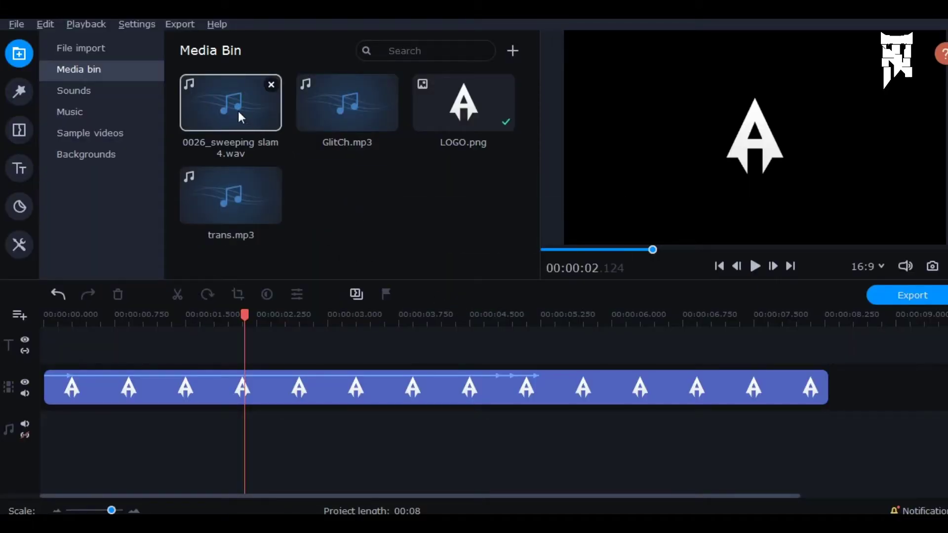
{"action": "mouse_move", "coordinate": [230, 104]}
{"action": "left_mouse_down"}
{"action": "mouse_move", "coordinate": [100, 433]}
{"action": "mouse_move", "coordinate": [162, 436]}
{"action": "left_mouse_up"}
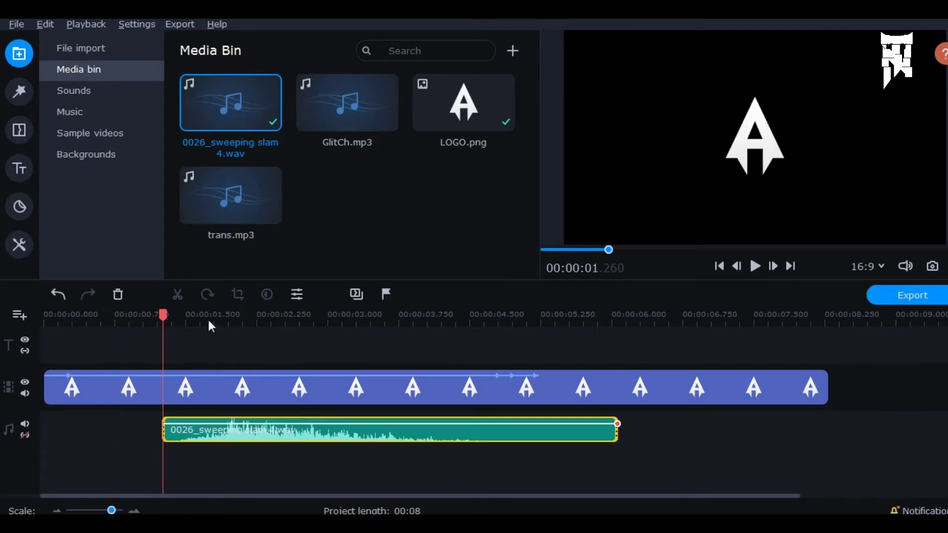
{"action": "left_click", "coordinate": [116, 153]}
- Add the Black background, trim it short, and close the gap before the logo
{"action": "mouse_move", "coordinate": [347, 104]}
{"action": "left_mouse_down"}
{"action": "mouse_move", "coordinate": [156, 330]}
{"action": "mouse_move", "coordinate": [53, 386]}
{"action": "left_mouse_up"}
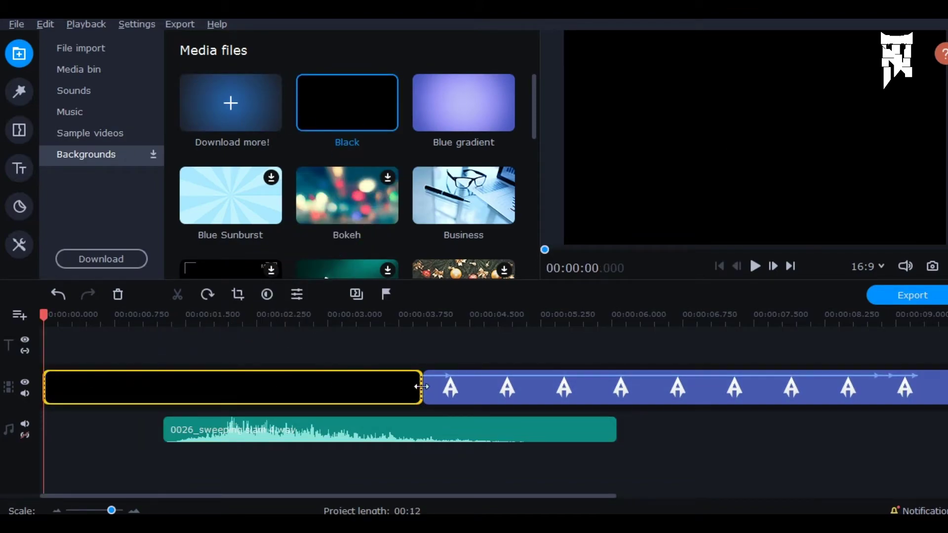
{"action": "left_click_drag", "start_coordinate": [418, 384], "coordinate": [134, 406]}
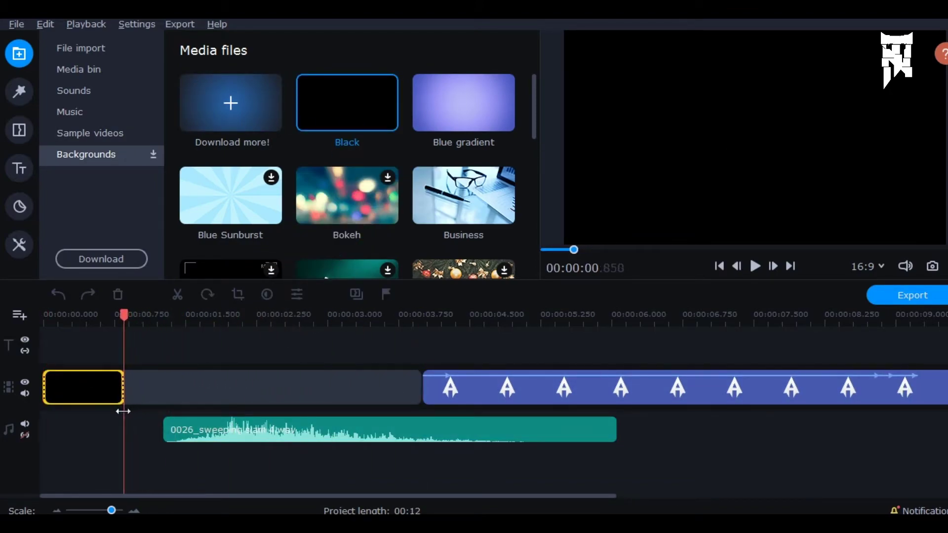
{"action": "left_click_drag", "start_coordinate": [133, 410], "coordinate": [138, 406]}
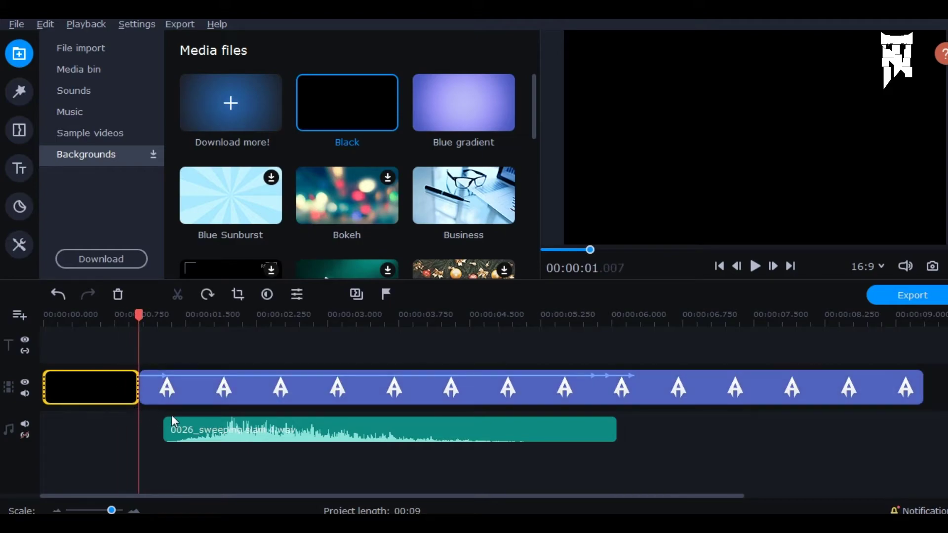
- Move the sweep sound clip earlier and preview from near the start
{"action": "left_click", "coordinate": [200, 319]}
{"action": "left_click_drag", "start_coordinate": [200, 431], "coordinate": [133, 431]}
{"action": "left_click", "coordinate": [735, 266]}
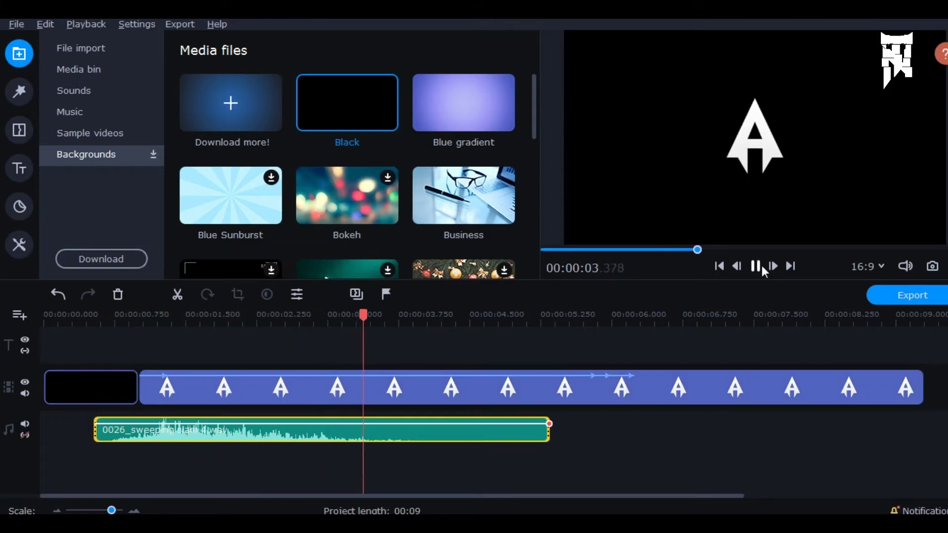
- Add GlitCh.mp3 on a second audio track starting near 2.9 s and preview it
{"action": "left_click", "coordinate": [757, 266]}
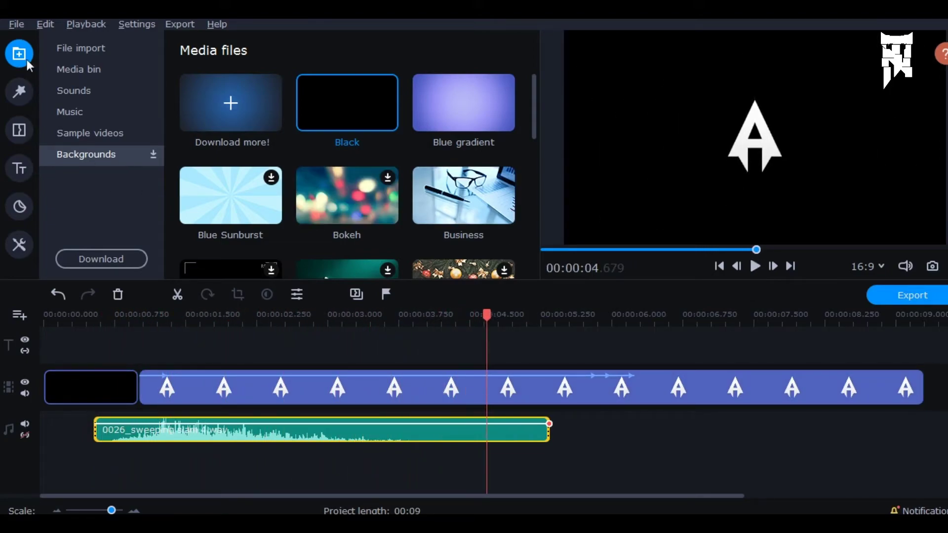
{"action": "left_click", "coordinate": [80, 47]}
{"action": "left_click", "coordinate": [79, 69]}
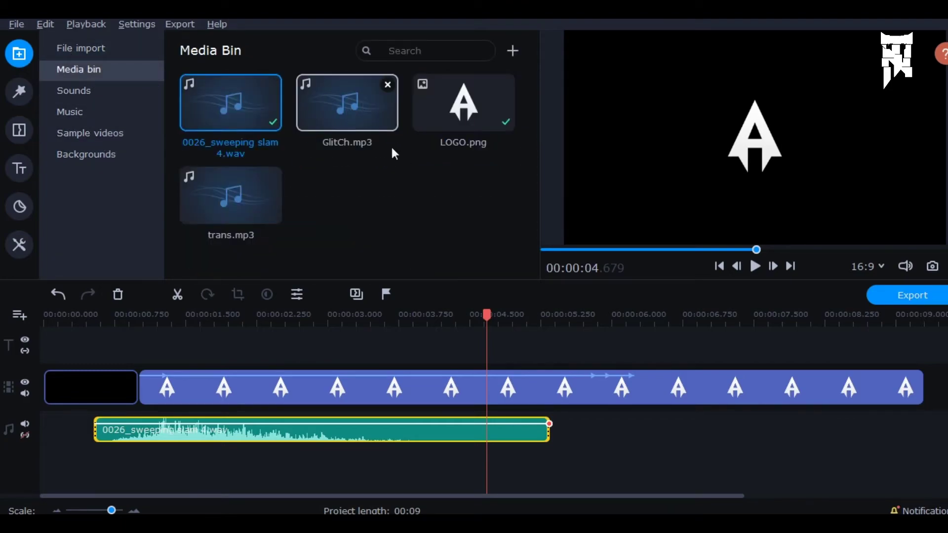
{"action": "left_click_drag", "start_coordinate": [347, 104], "coordinate": [463, 436]}
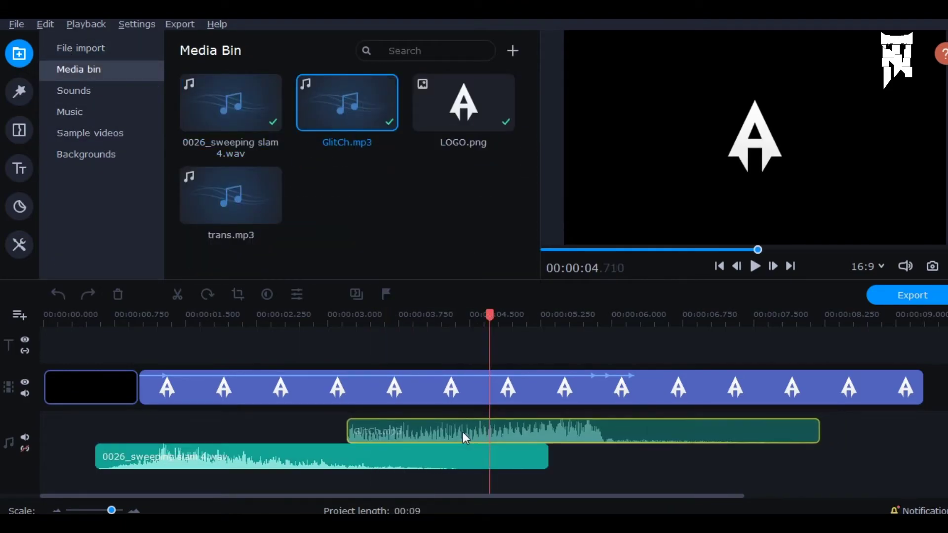
{"action": "left_click_drag", "start_coordinate": [463, 437], "coordinate": [444, 431]}
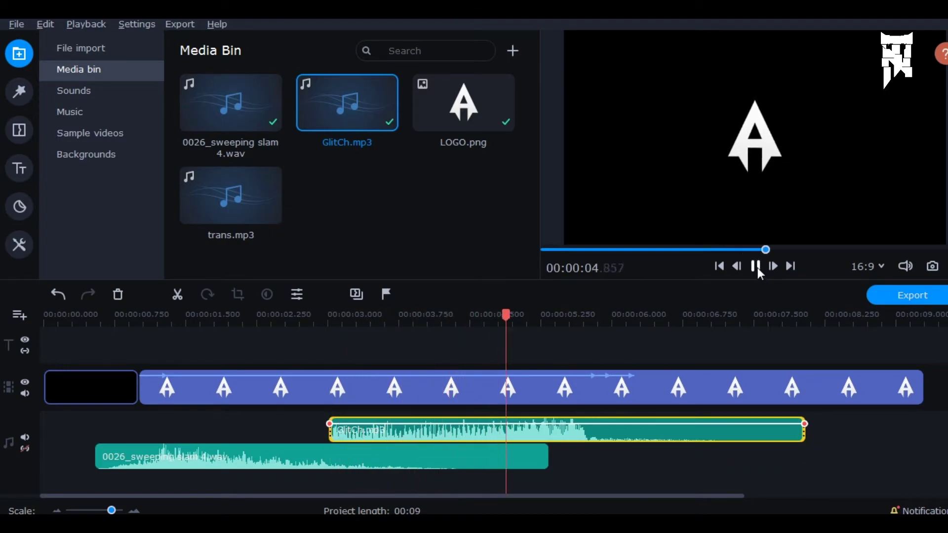
{"action": "left_click", "coordinate": [757, 266]}
- Split the logo clip at about 3, 3.7, 4.25 and 4.8 seconds
{"action": "left_click", "coordinate": [332, 319]}
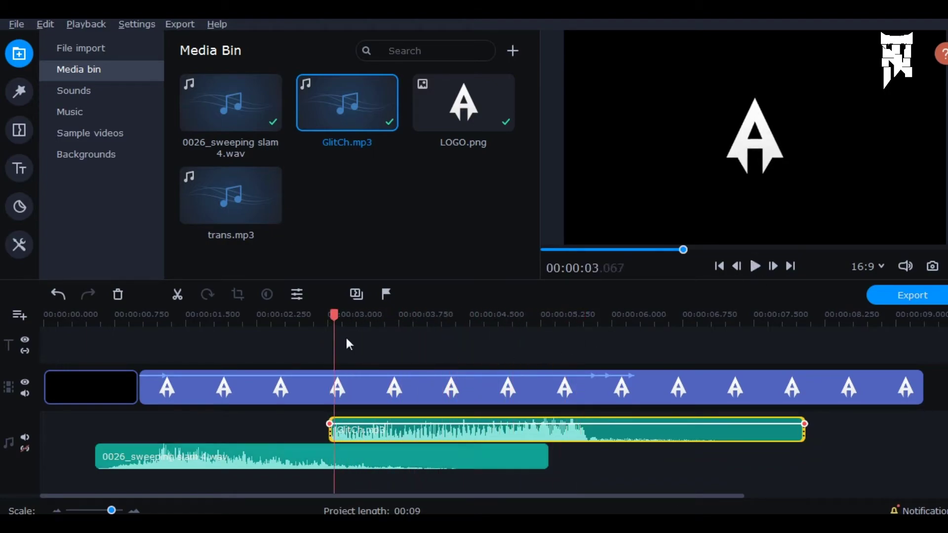
{"action": "left_click", "coordinate": [333, 388]}
{"action": "key", "text": "ctrl+b"}
{"action": "left_click_drag", "start_coordinate": [334, 319], "coordinate": [401, 320]}
{"action": "left_click", "coordinate": [178, 296]}
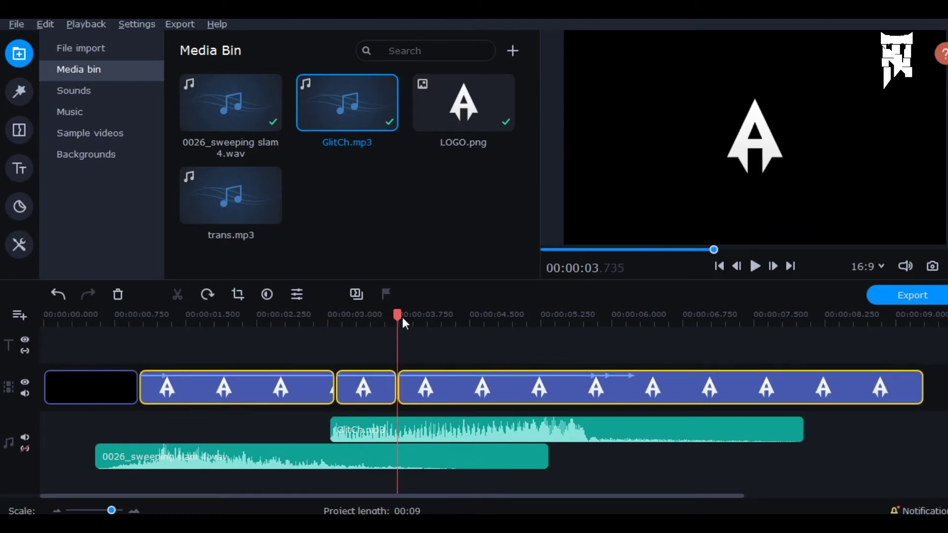
{"action": "mouse_move", "coordinate": [399, 319]}
{"action": "left_mouse_down"}
{"action": "mouse_move", "coordinate": [445, 327]}
{"action": "mouse_move", "coordinate": [527, 317]}
{"action": "left_mouse_up"}
{"action": "key", "text": "ctrl+b"}
{"action": "left_click", "coordinate": [179, 295]}
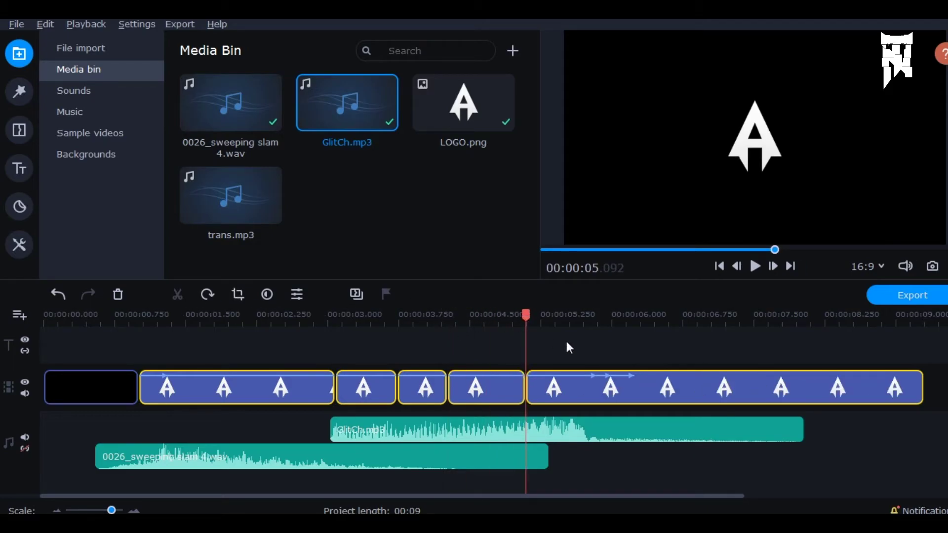
- Apply the Broken lens noise filter to the logo piece at 3 seconds
{"action": "left_click", "coordinate": [20, 92]}
{"action": "left_click", "coordinate": [88, 111]}
{"action": "left_click", "coordinate": [70, 91]}
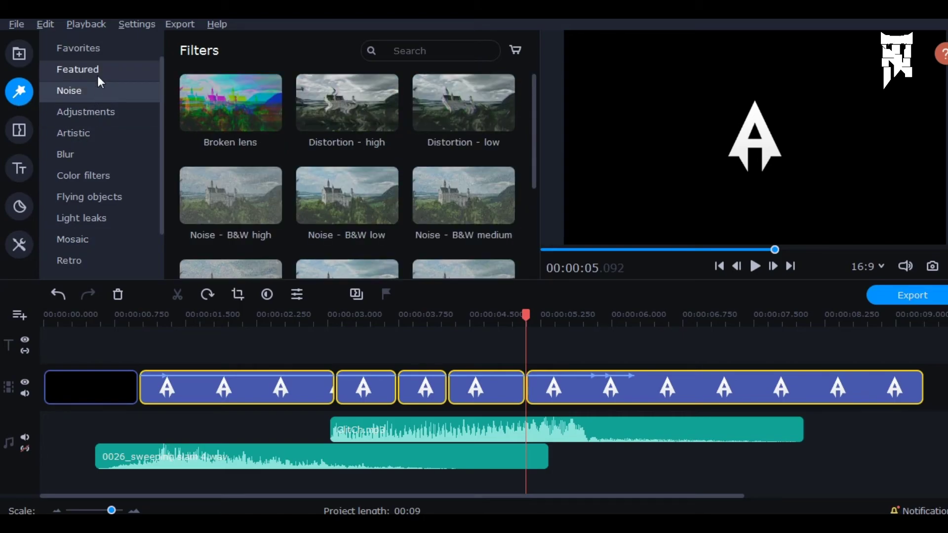
{"action": "scroll", "coordinate": [246, 104], "scroll_direction": "down", "scroll_amount": 1}
{"action": "scroll", "coordinate": [247, 119], "scroll_direction": "up", "scroll_amount": 1}
{"action": "left_click_drag", "start_coordinate": [231, 99], "coordinate": [355, 378]}
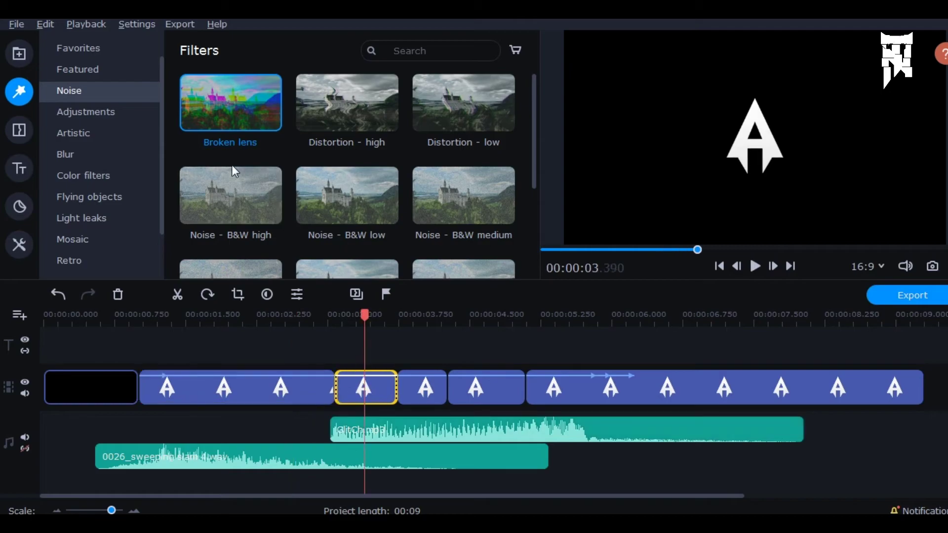
{"action": "left_click_drag", "start_coordinate": [231, 149], "coordinate": [363, 387]}
{"action": "left_click_drag", "start_coordinate": [237, 115], "coordinate": [485, 392]}
{"action": "scroll", "coordinate": [349, 147], "scroll_direction": "down", "scroll_amount": 3}
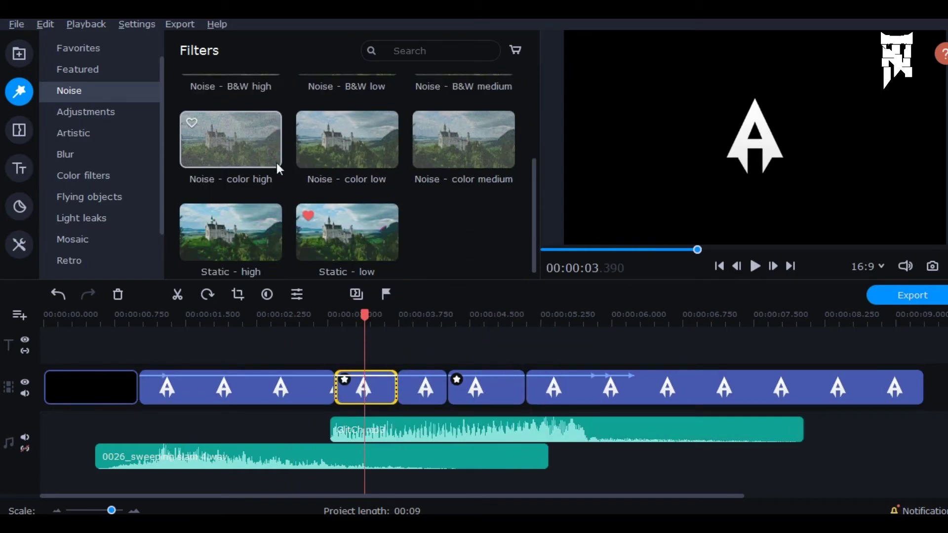
- Add Static - high and Distortion - low filters to logo pieces, then preview
{"action": "left_click_drag", "start_coordinate": [230, 232], "coordinate": [373, 385]}
{"action": "left_click_drag", "start_coordinate": [231, 231], "coordinate": [489, 380]}
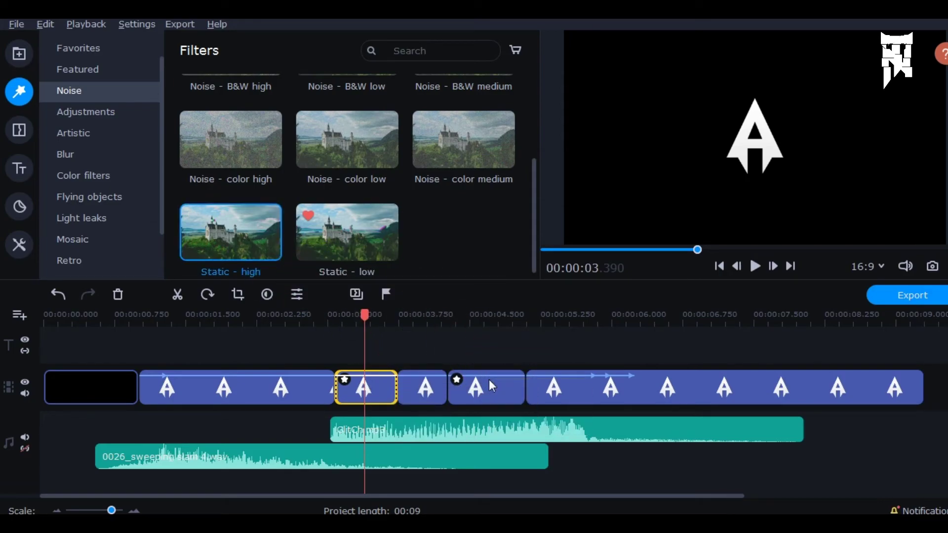
{"action": "left_click_drag", "start_coordinate": [534, 178], "coordinate": [533, 127]}
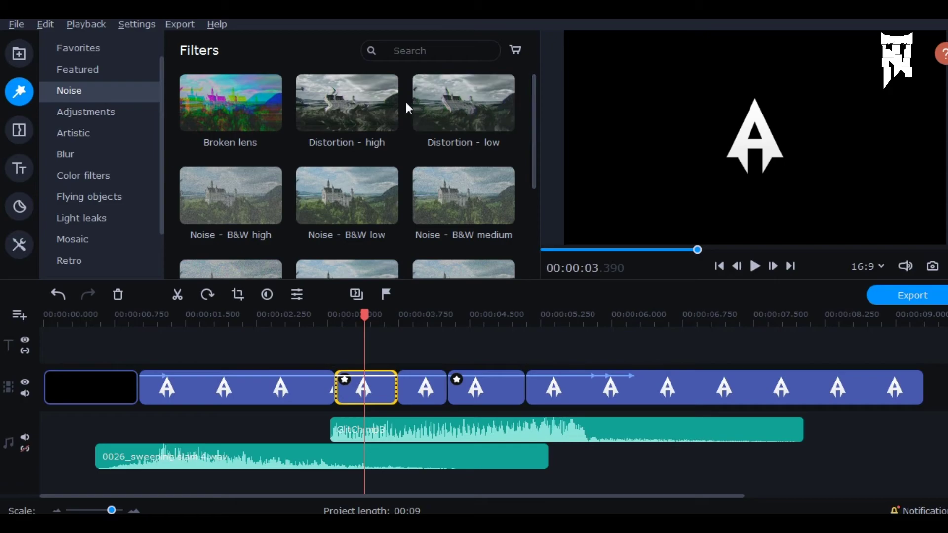
{"action": "mouse_move", "coordinate": [346, 102]}
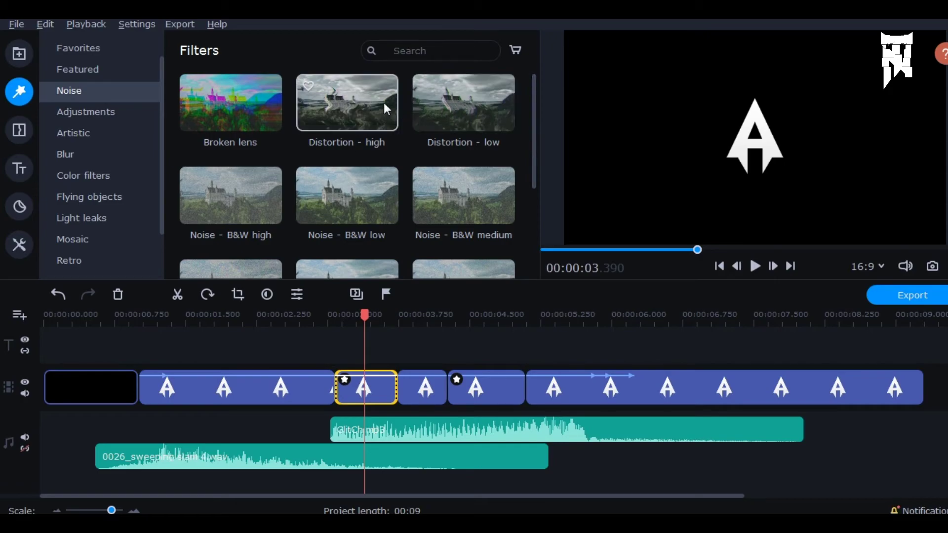
{"action": "left_click_drag", "start_coordinate": [463, 104], "coordinate": [422, 407]}
{"action": "left_click_drag", "start_coordinate": [452, 119], "coordinate": [480, 389]}
{"action": "left_click", "coordinate": [247, 317]}
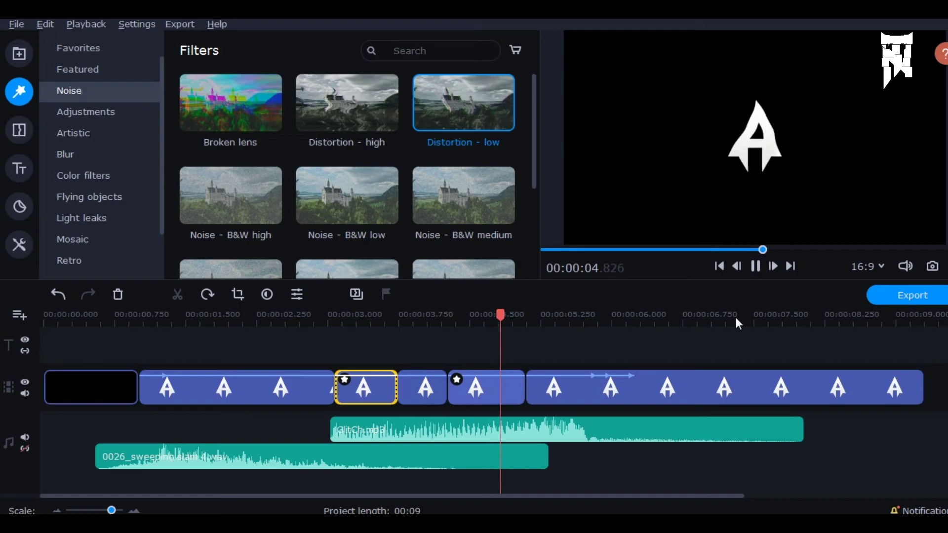
{"action": "left_click", "coordinate": [755, 267]}
- Add trans.mp3 as a third audio clip near 5.6 s and preview it
{"action": "left_click", "coordinate": [632, 395]}
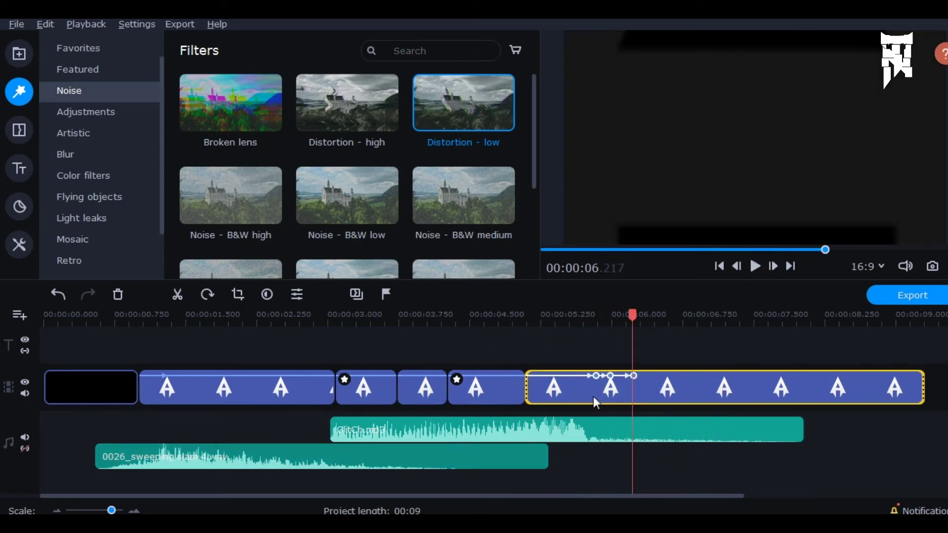
{"action": "left_click", "coordinate": [19, 53]}
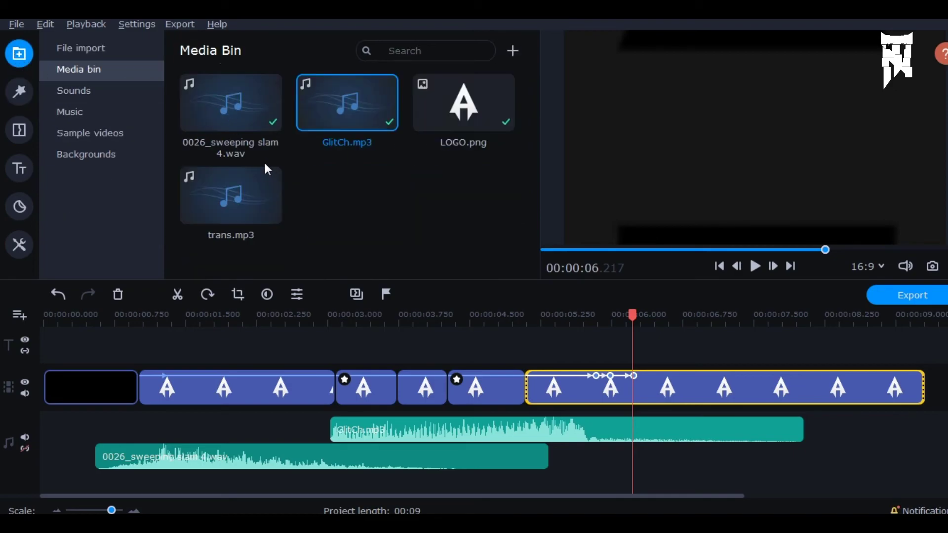
{"action": "mouse_move", "coordinate": [237, 197]}
{"action": "left_mouse_down"}
{"action": "mouse_move", "coordinate": [627, 444]}
{"action": "mouse_move", "coordinate": [613, 421]}
{"action": "left_mouse_up"}
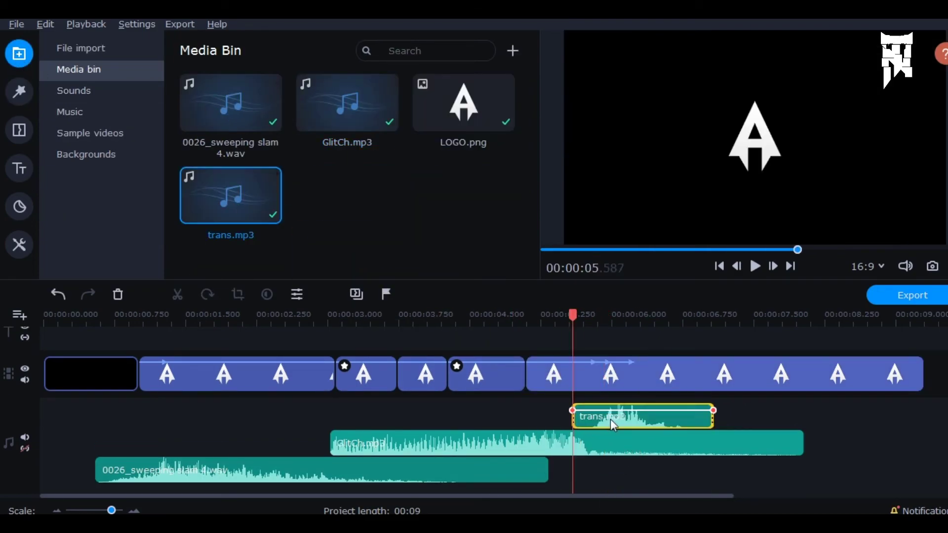
{"action": "left_click", "coordinate": [754, 266]}
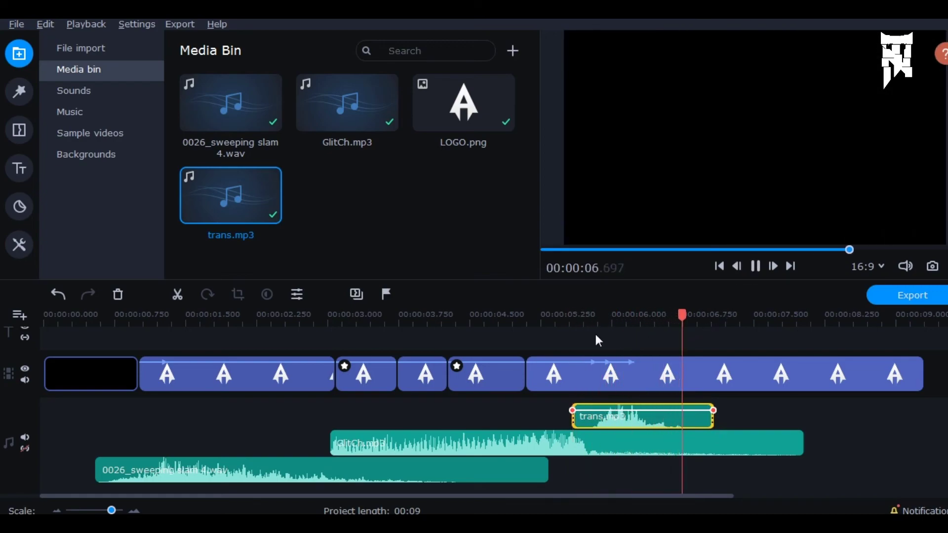
- Preview the intro full-screen, then check the logo pieces and scrub back to about 3.5 s
{"action": "left_click", "coordinate": [944, 265]}
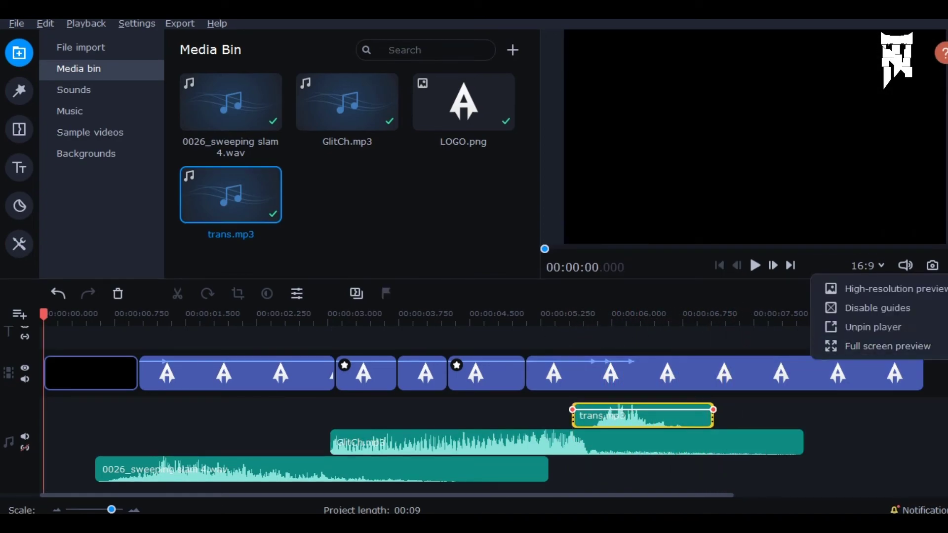
{"action": "left_click", "coordinate": [869, 325]}
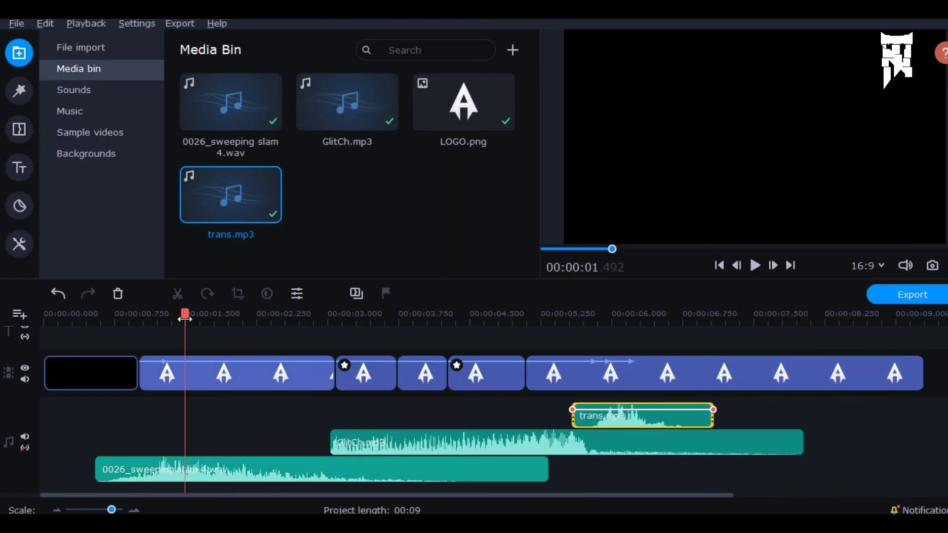
{"action": "left_click", "coordinate": [476, 374]}
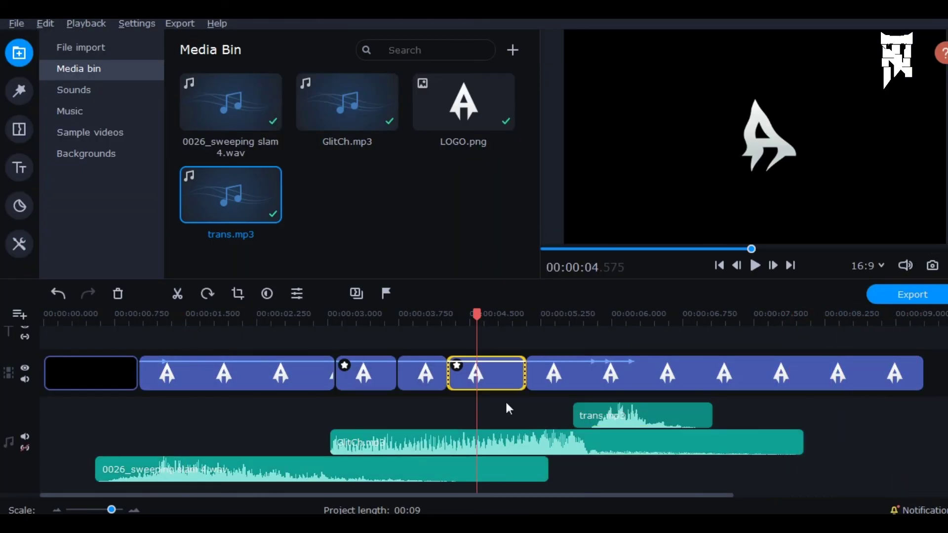
{"action": "left_click", "coordinate": [863, 414]}
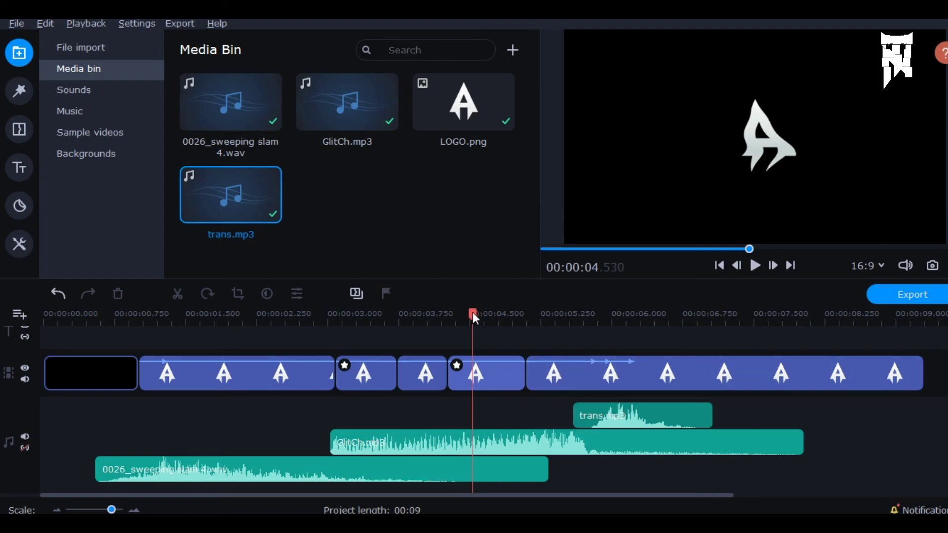
{"action": "left_click_drag", "start_coordinate": [476, 315], "coordinate": [374, 315]}
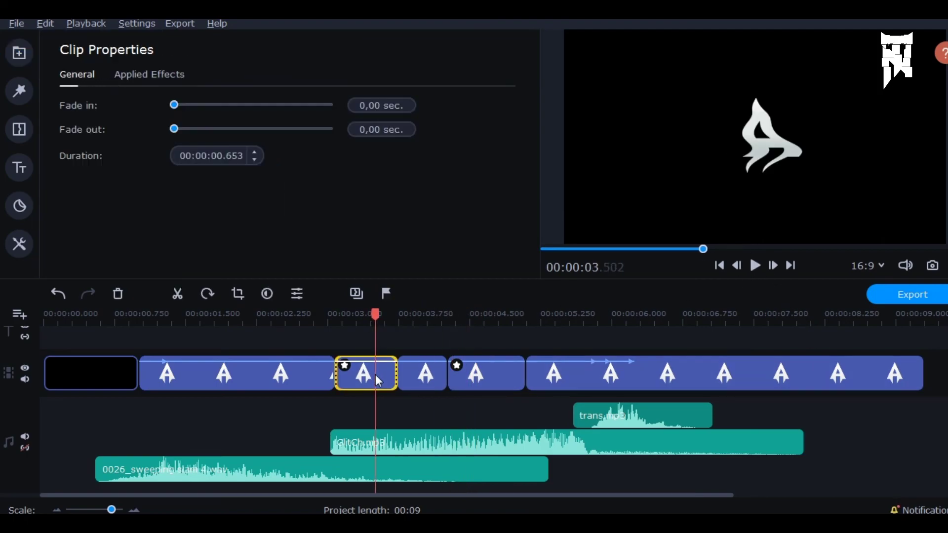